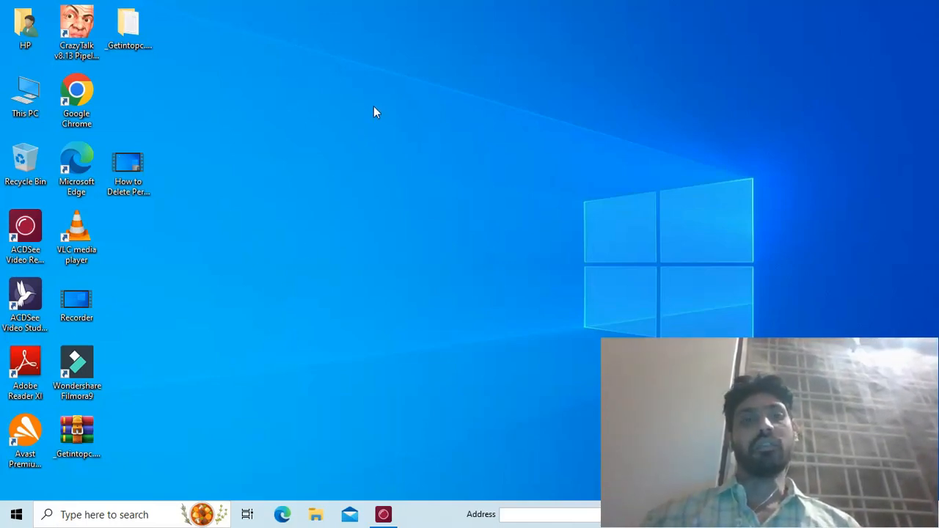
# Create a new folder with the default name on the desktop and look inside it
pyautogui.rightClick(322, 53)
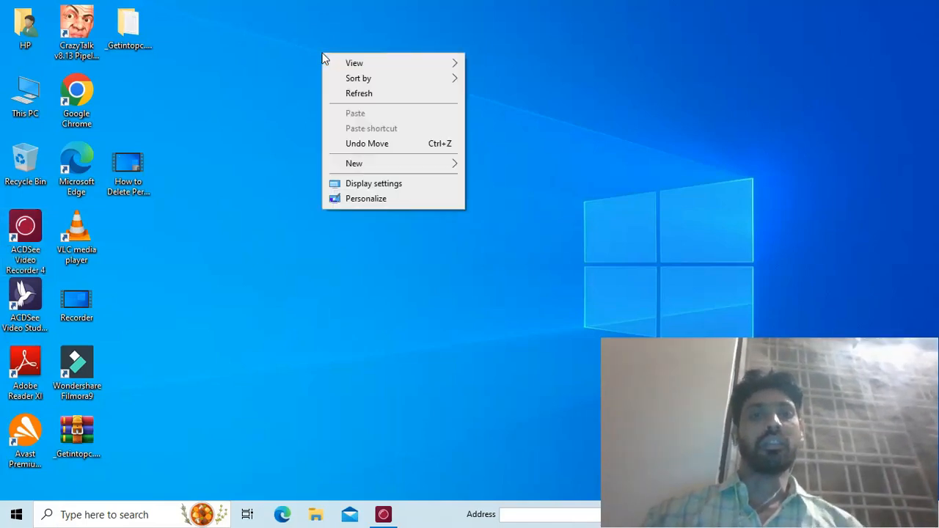
pyautogui.rightClick(252, 96)
pyautogui.moveTo(338, 210)
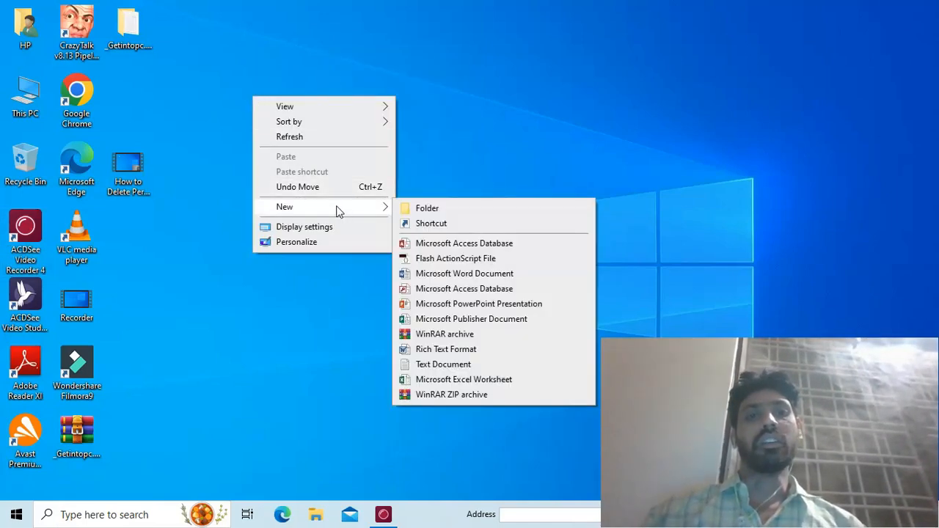
pyautogui.click(445, 208)
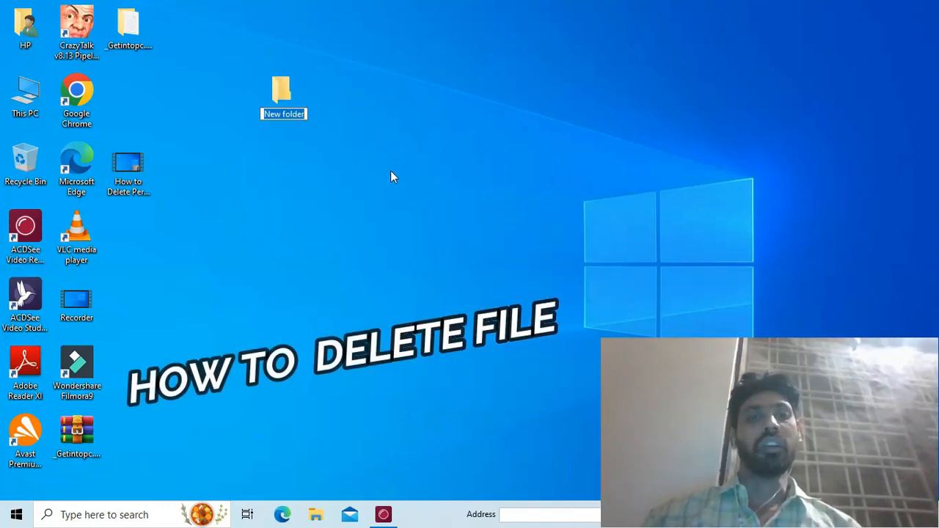
pyautogui.press('Return')
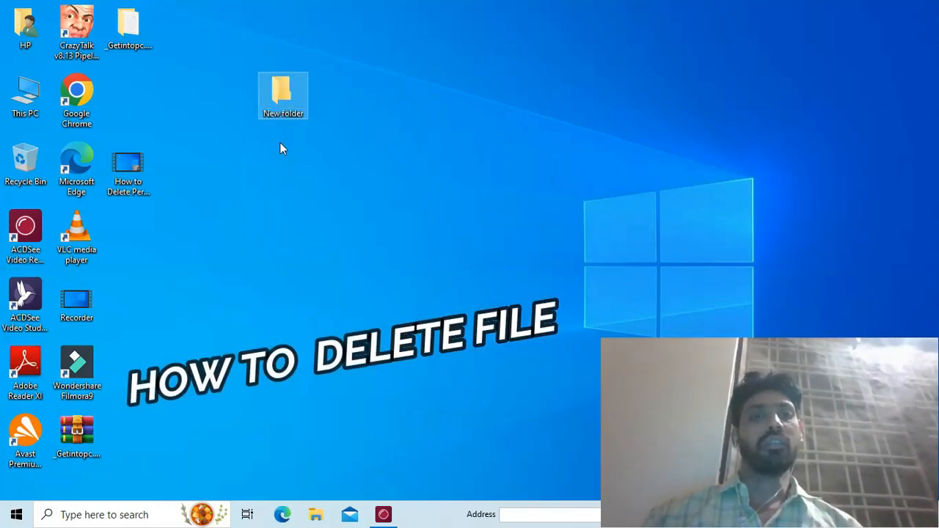
pyautogui.doubleClick(286, 88)
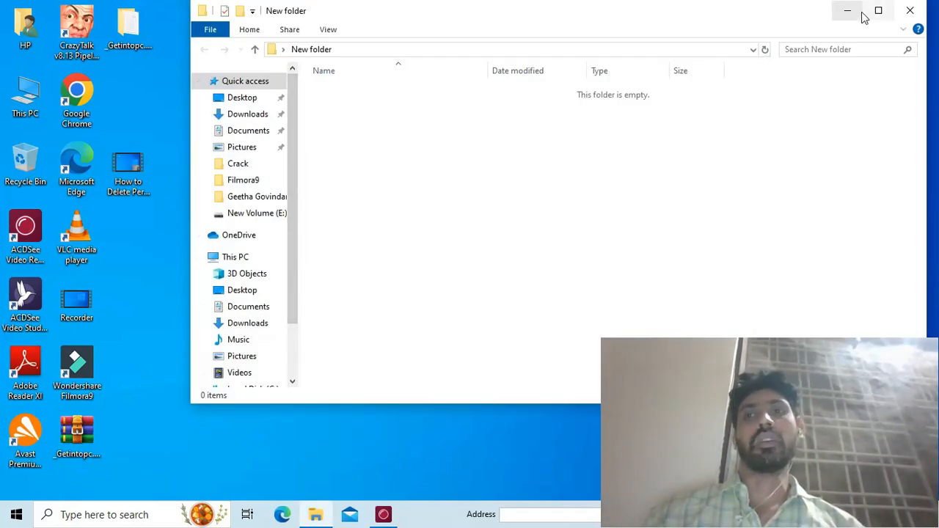
pyautogui.click(912, 11)
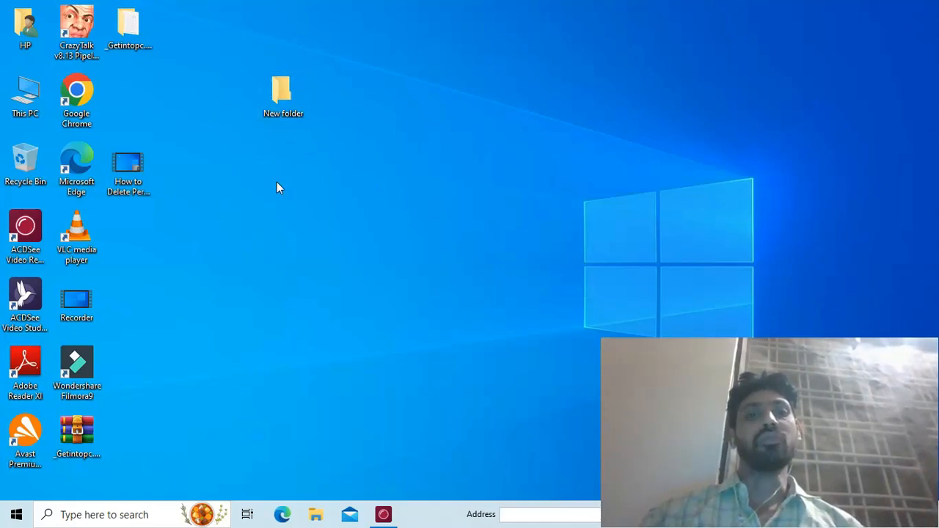
# Rename the new desktop folder to the person's first name
pyautogui.click(284, 112)
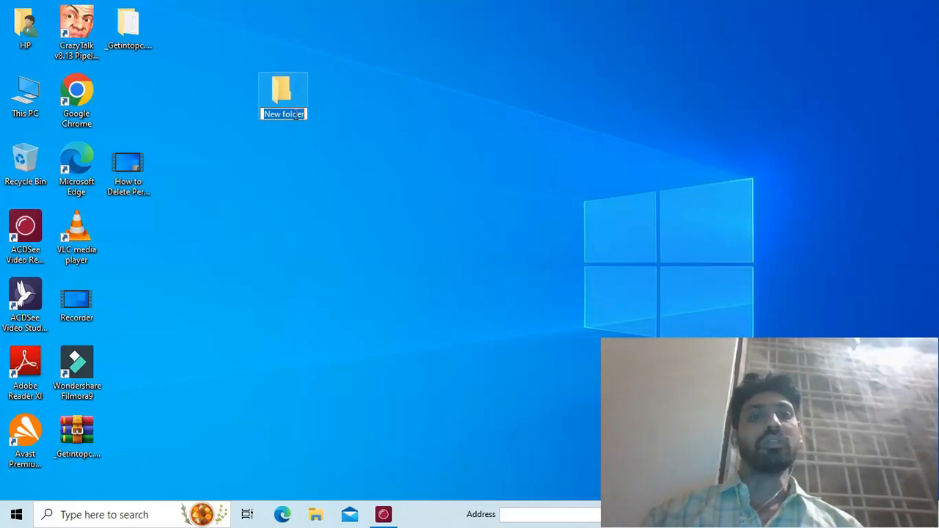
pyautogui.doubleClick(292, 114)
pyautogui.hotkey('ctrl', 'a')
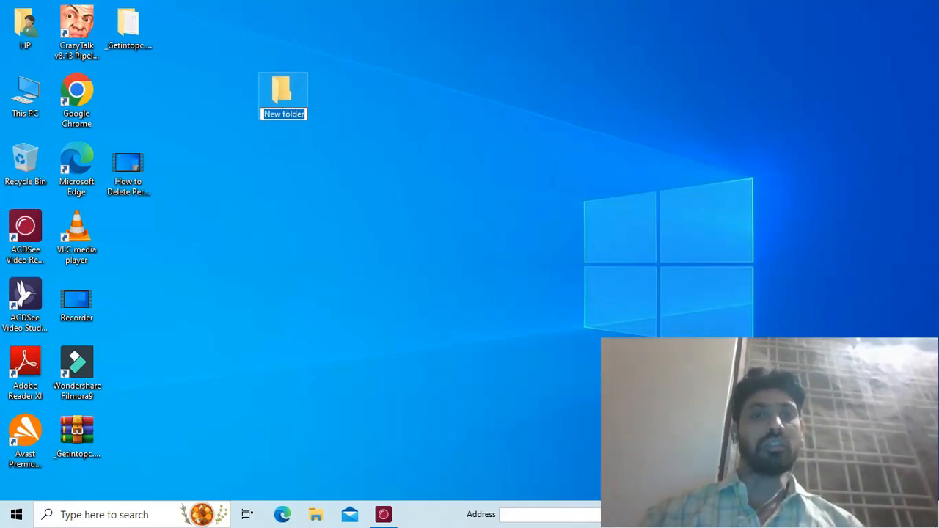
pyautogui.write('Ka')
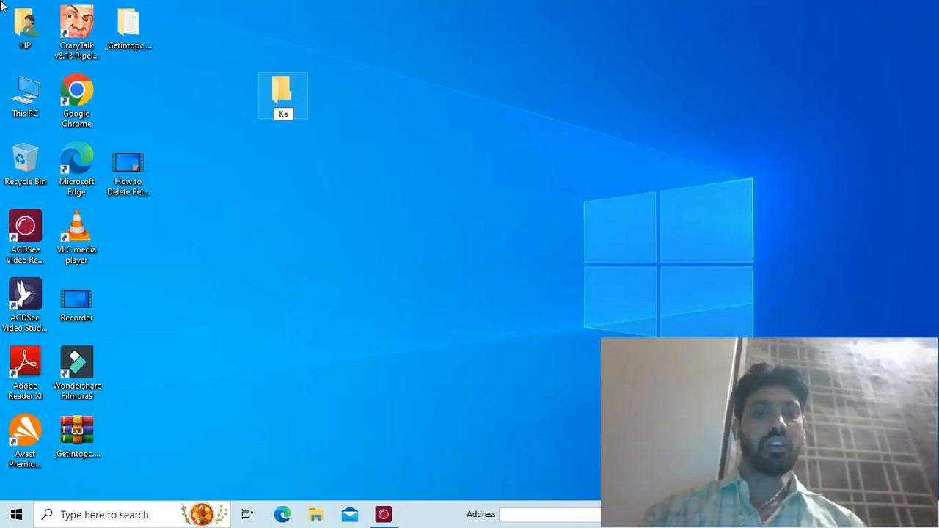
pyautogui.write('rthik')
pyautogui.click(302, 128)
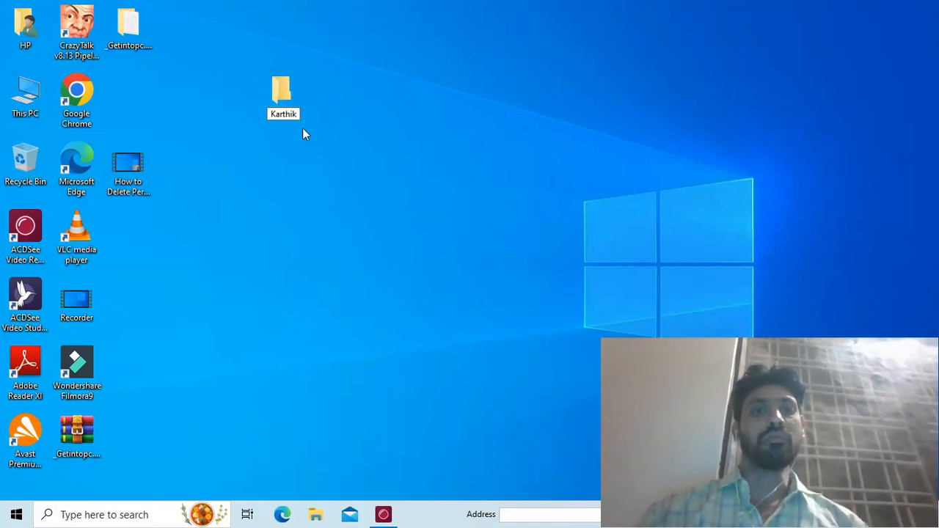
# Move the desktop video "How to Delete Perminenlty of Any file" into the renamed folder and check the folder's contents
pyautogui.doubleClick(287, 92)
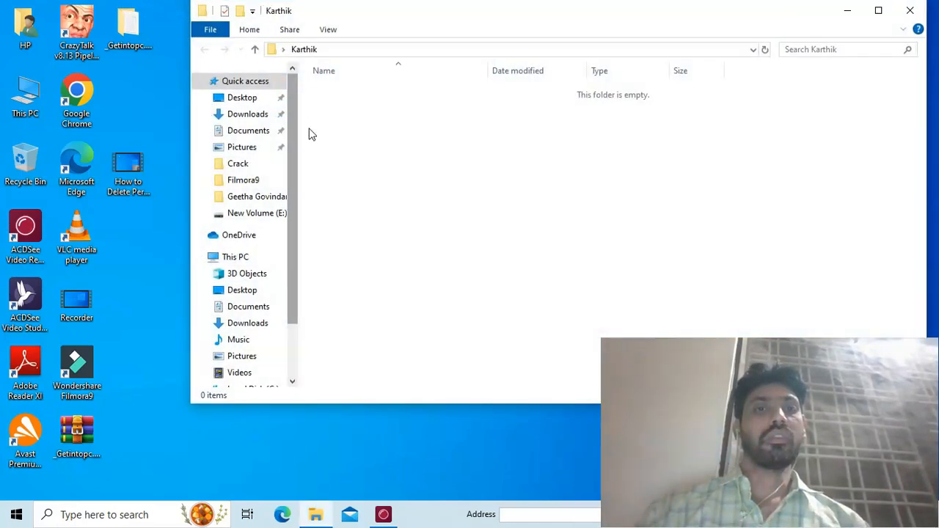
pyautogui.click(133, 169)
pyautogui.moveTo(133, 169); pyautogui.dragTo(413, 142)
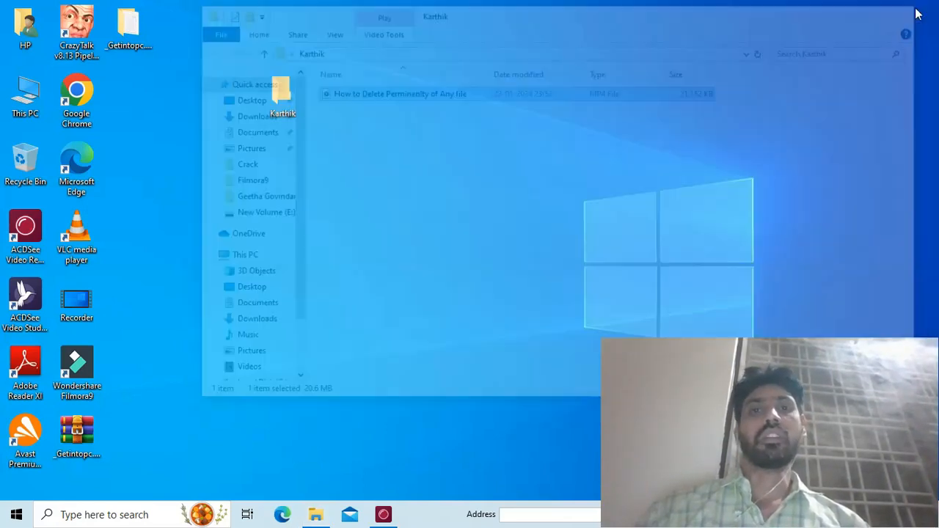
pyautogui.click(910, 10)
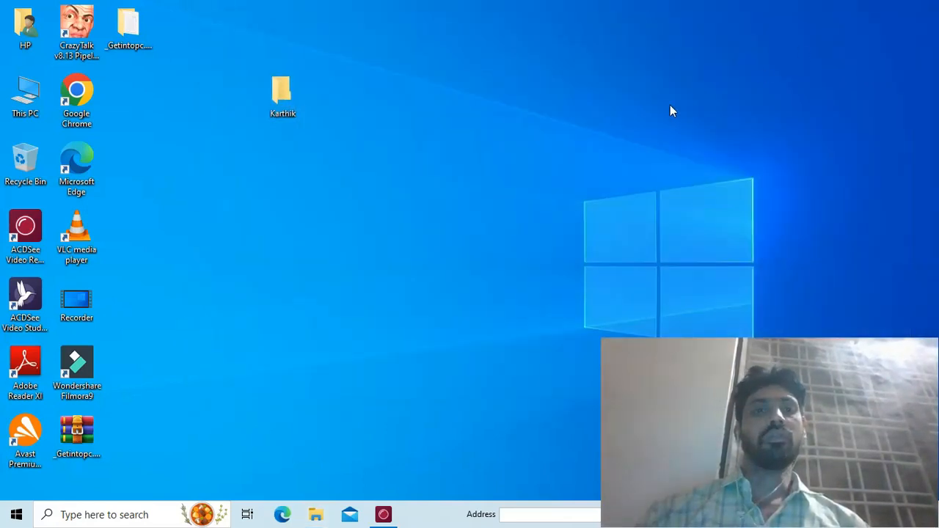
pyautogui.doubleClick(289, 88)
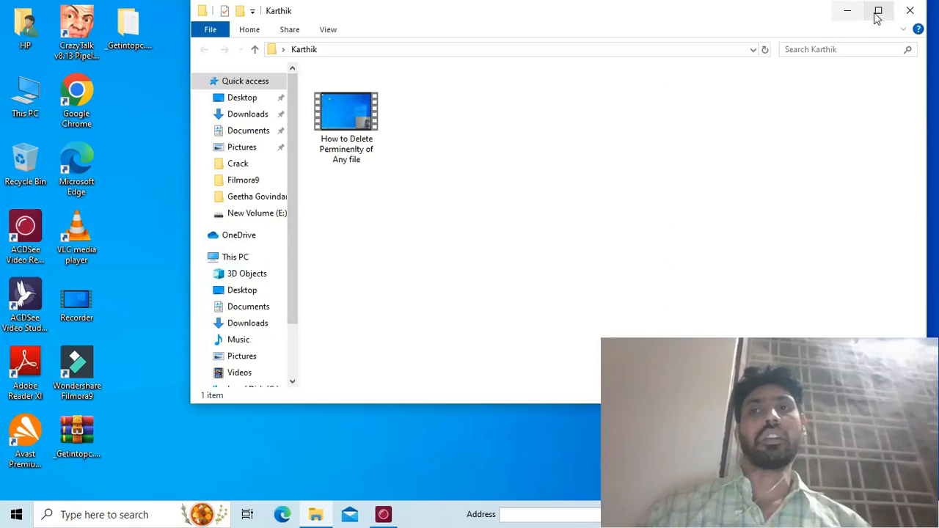
pyautogui.click(910, 10)
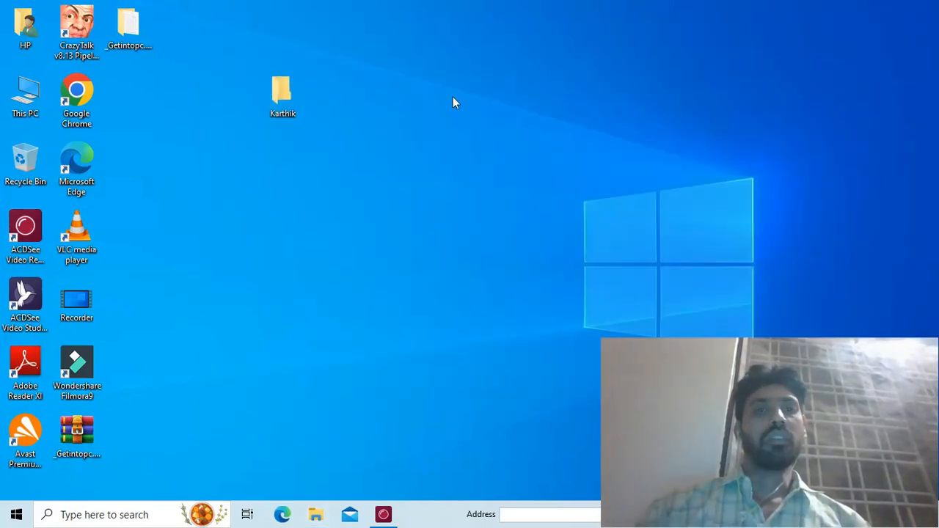
# View the actions available for the renamed folder and check the Recycle Bin's contents
pyautogui.rightClick(279, 100)
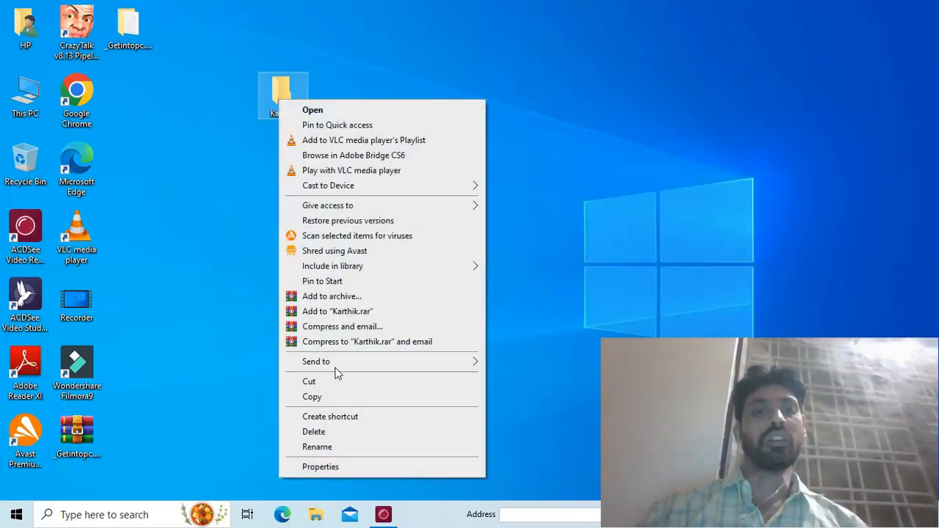
pyautogui.click(223, 235)
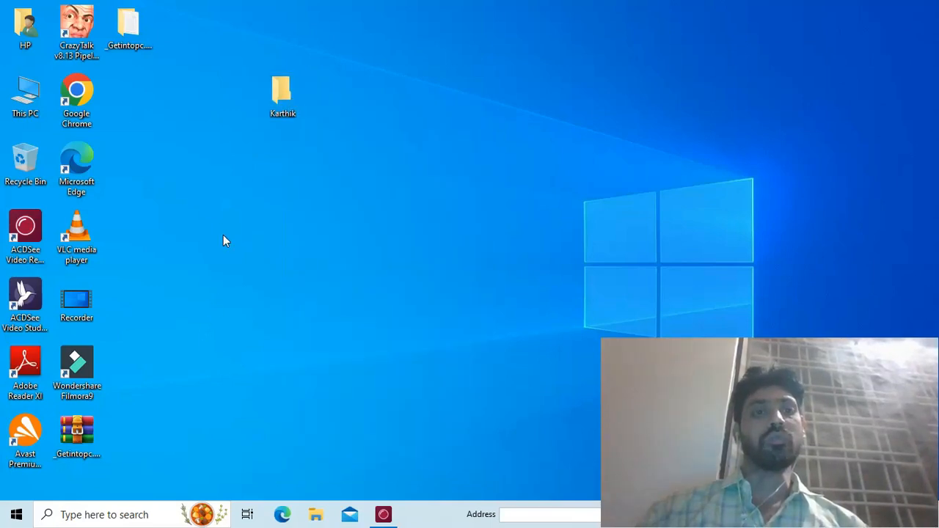
pyautogui.doubleClick(31, 175)
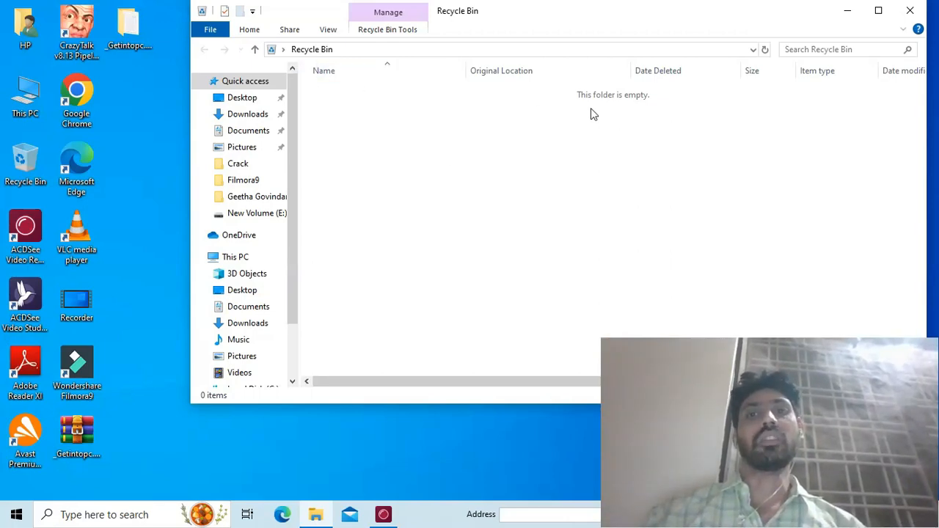
pyautogui.click(910, 12)
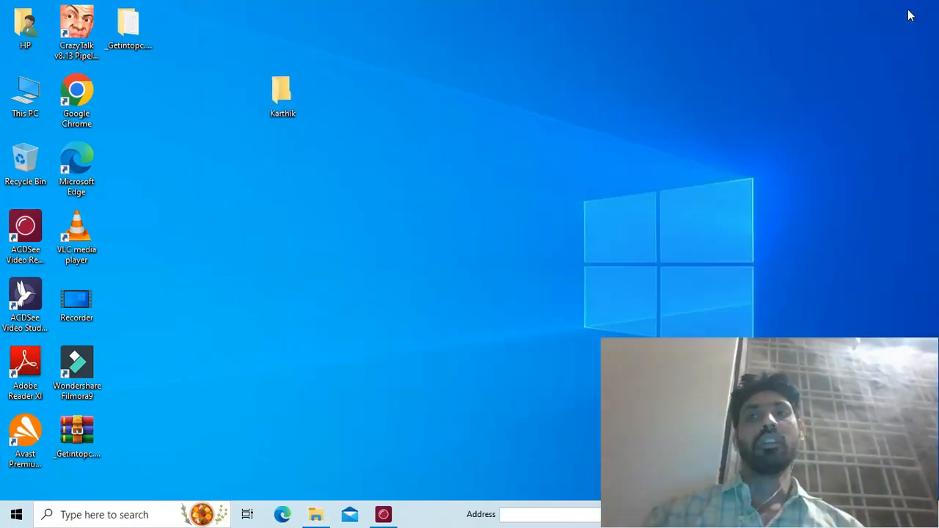
# Delete the renamed folder from the desktop to the Recycle Bin, and open the bin to view the folder's details
pyautogui.rightClick(268, 96)
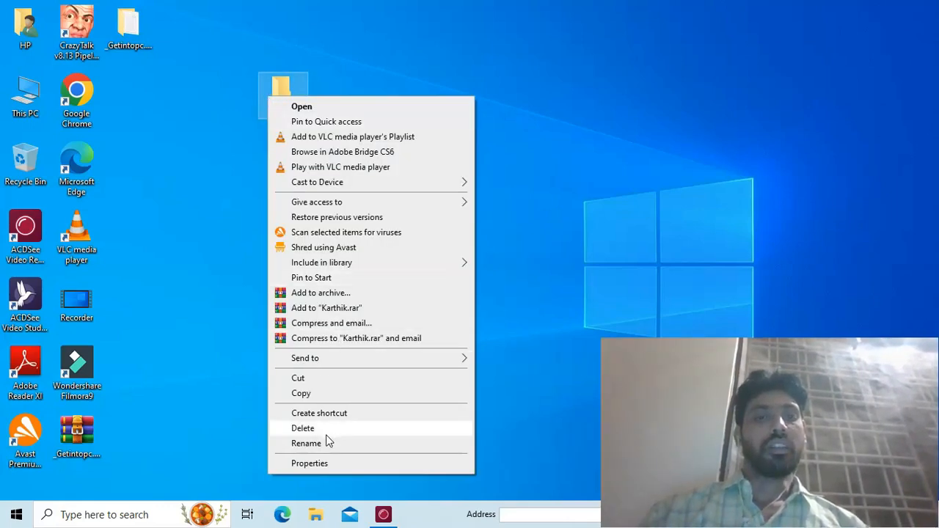
pyautogui.click(214, 120)
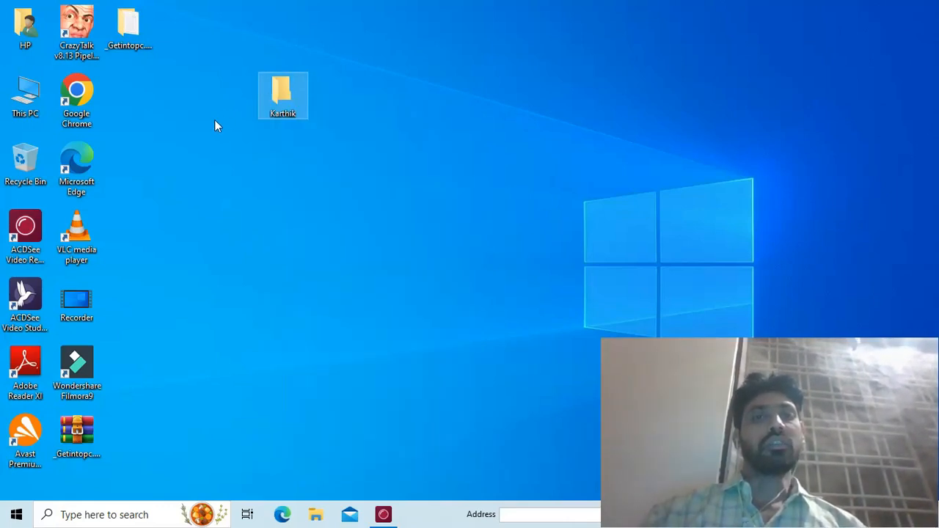
pyautogui.rightClick(277, 99)
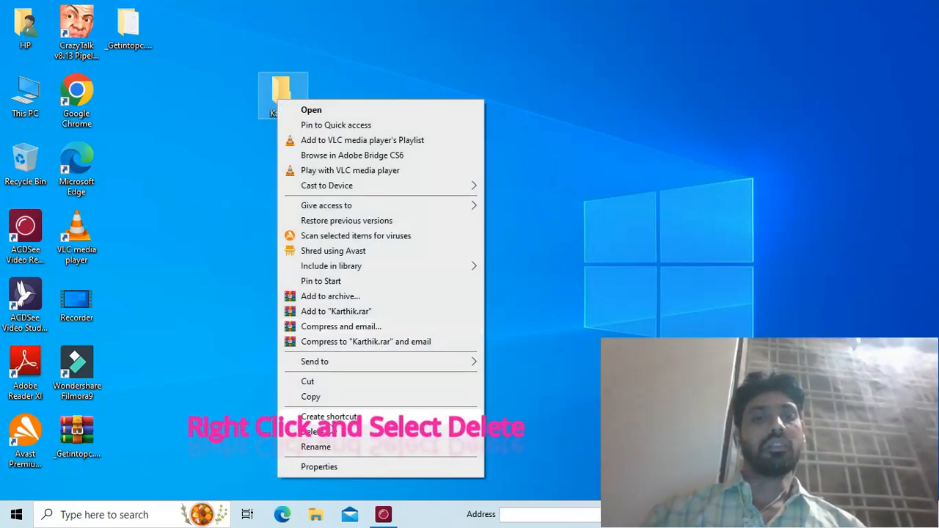
pyautogui.click(314, 433)
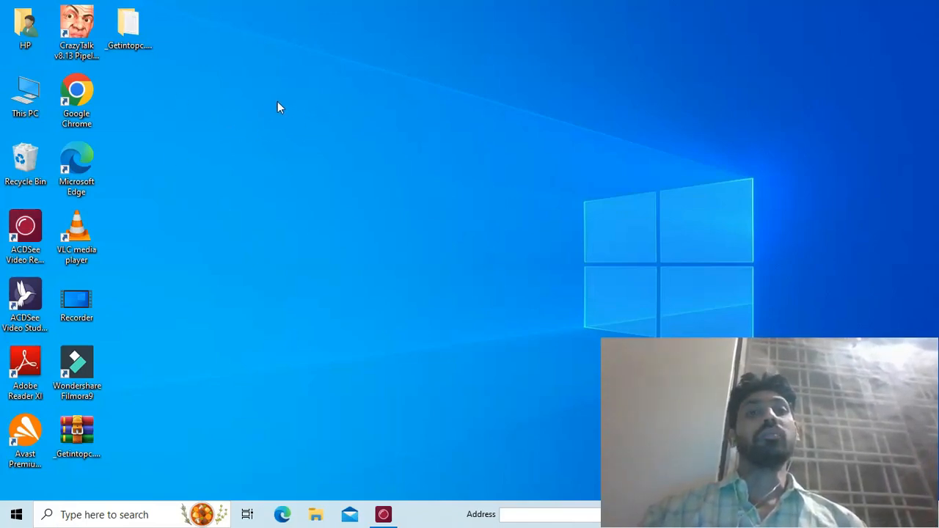
pyautogui.doubleClick(25, 155)
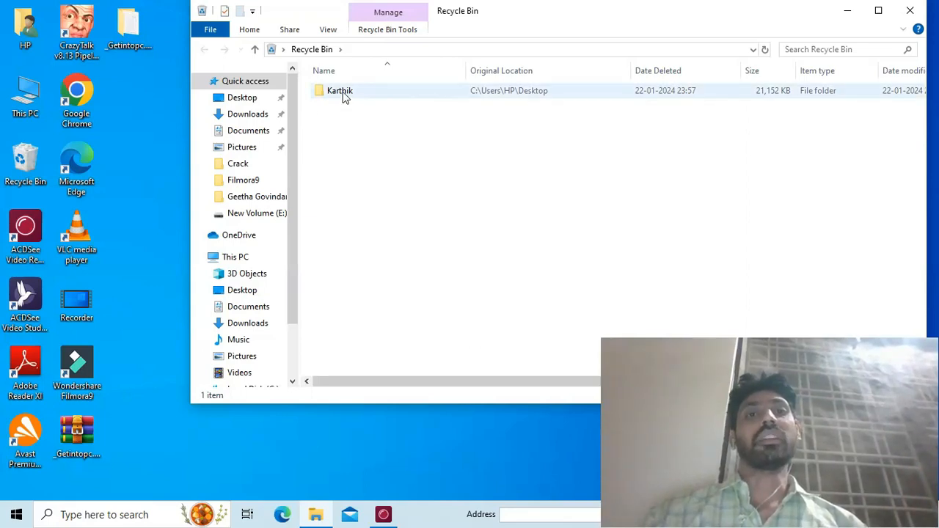
pyautogui.moveTo(345, 97)
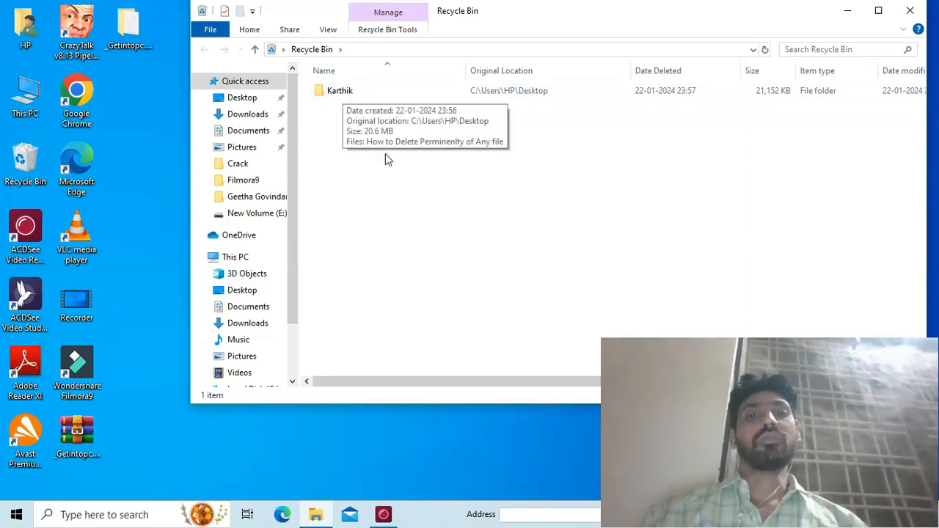
# Cut the deleted folder in the Recycle Bin and refresh the bin's view
pyautogui.rightClick(350, 91)
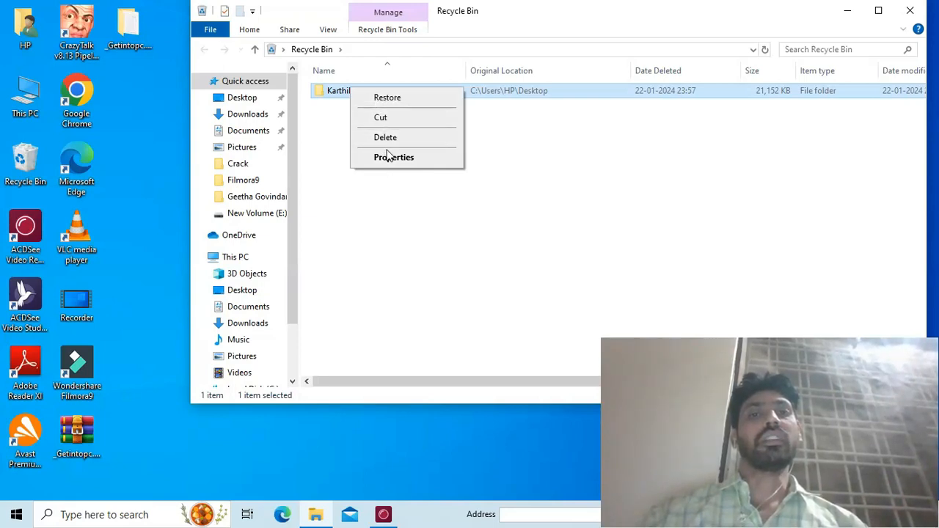
pyautogui.click(379, 119)
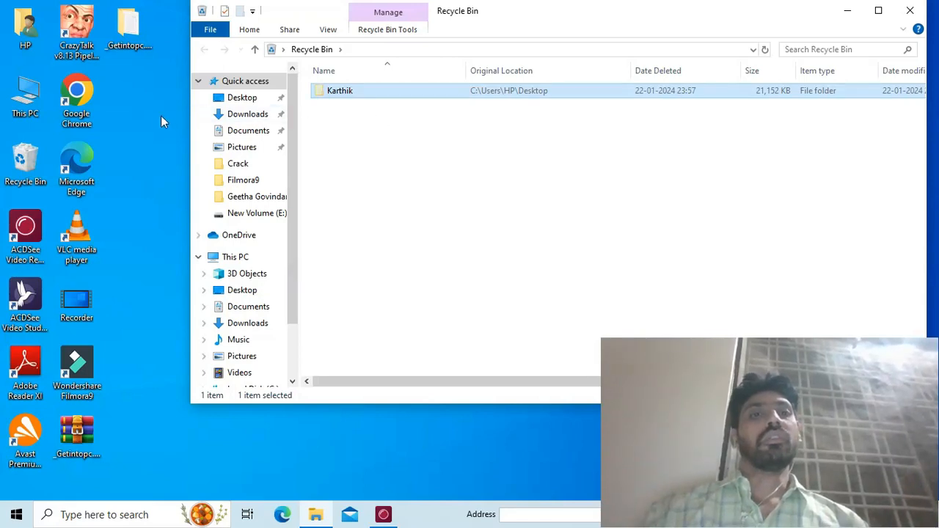
pyautogui.rightClick(361, 123)
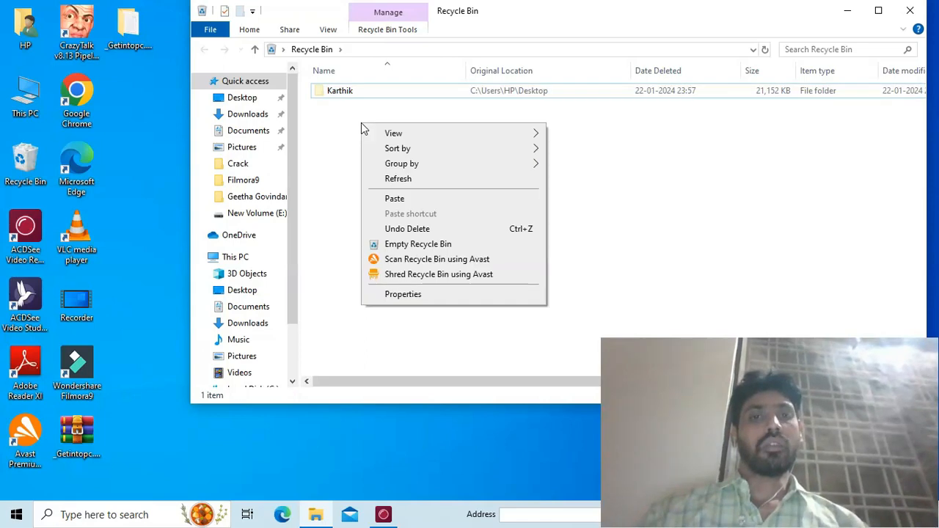
pyautogui.click(398, 182)
# Restore the deleted folder from the Recycle Bin to the desktop and recheck the bin's contents
pyautogui.click(342, 93)
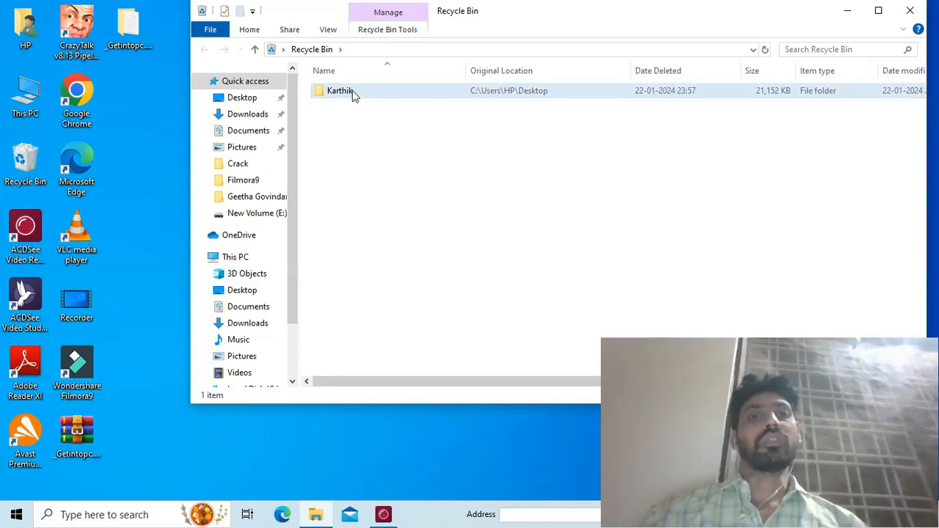
pyautogui.rightClick(352, 91)
pyautogui.click(383, 101)
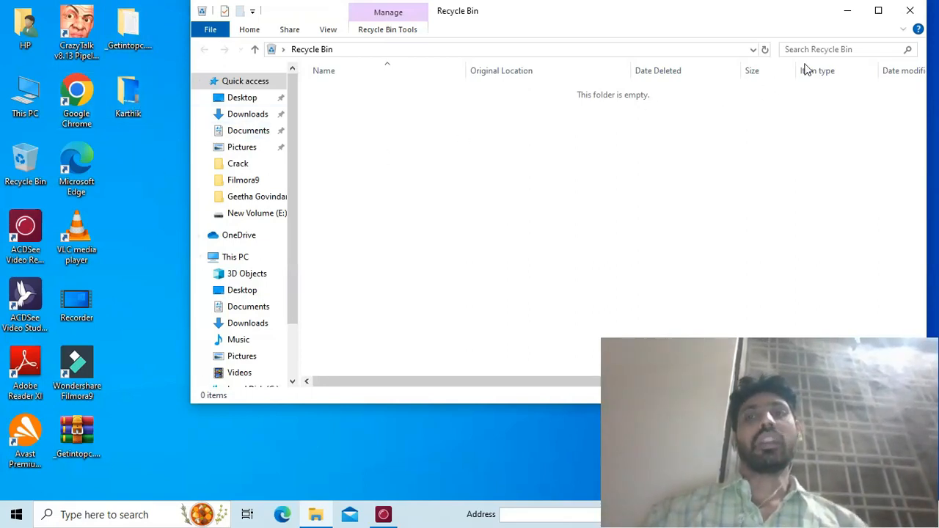
pyautogui.click(910, 11)
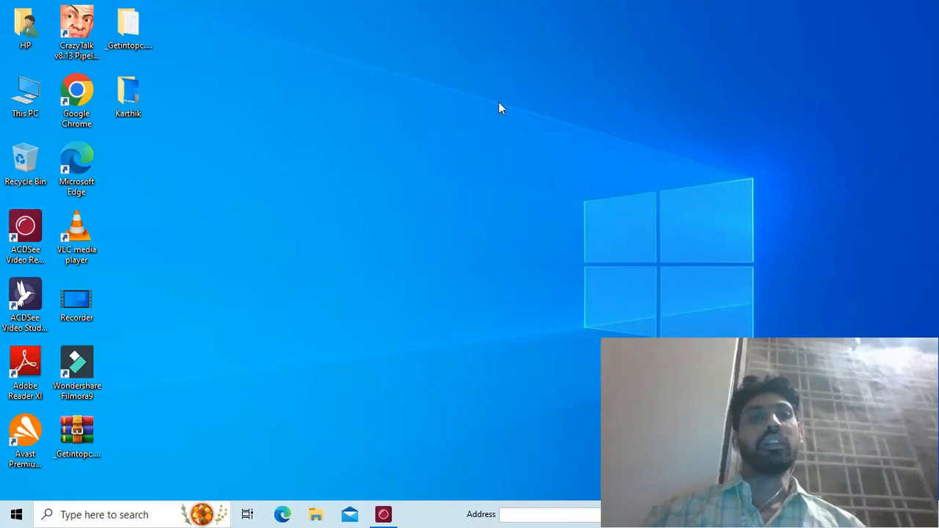
pyautogui.doubleClick(24, 162)
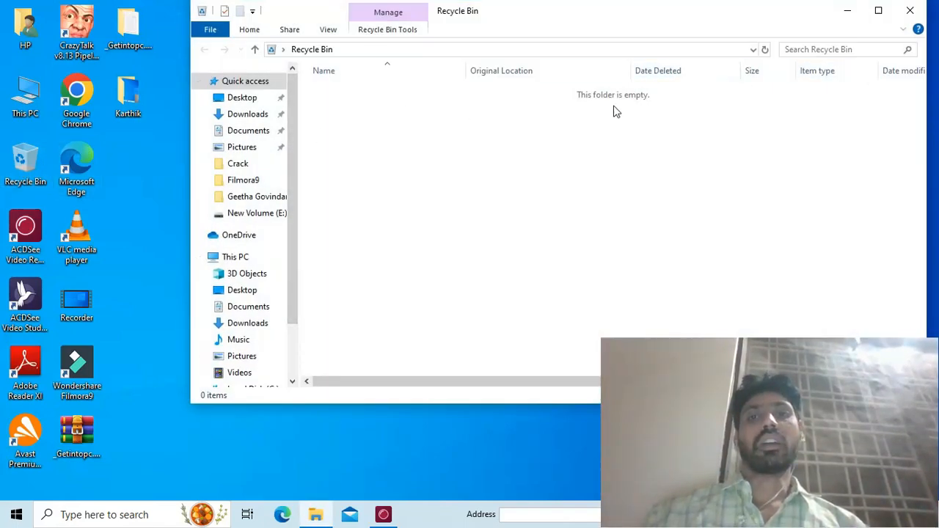
pyautogui.click(911, 11)
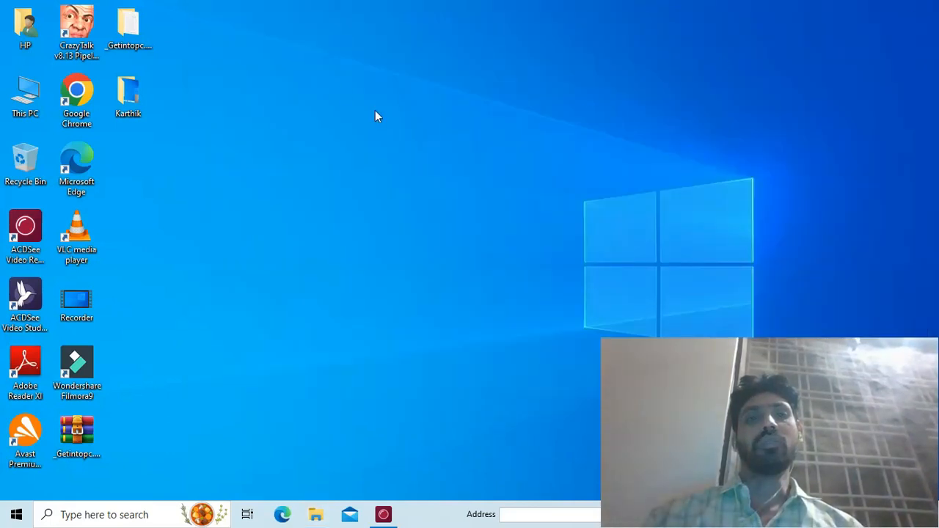
# Permanently delete the restored desktop folder, bypassing the Recycle Bin
pyautogui.rightClick(140, 97)
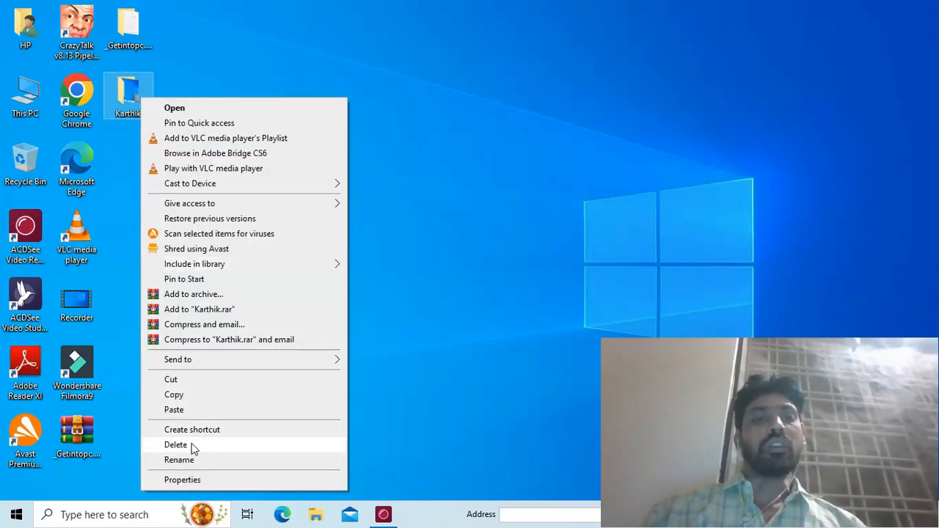
pyautogui.click(504, 156)
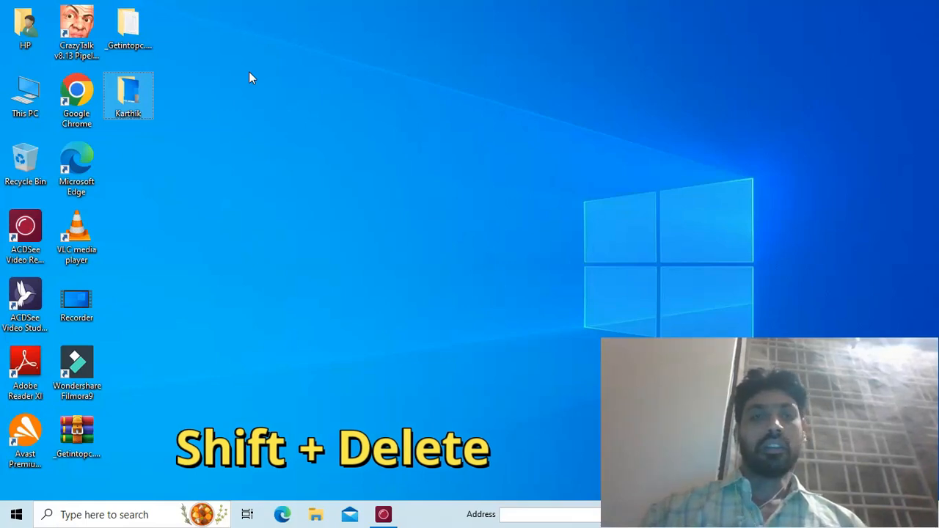
pyautogui.hotkey('shift', 'Delete')
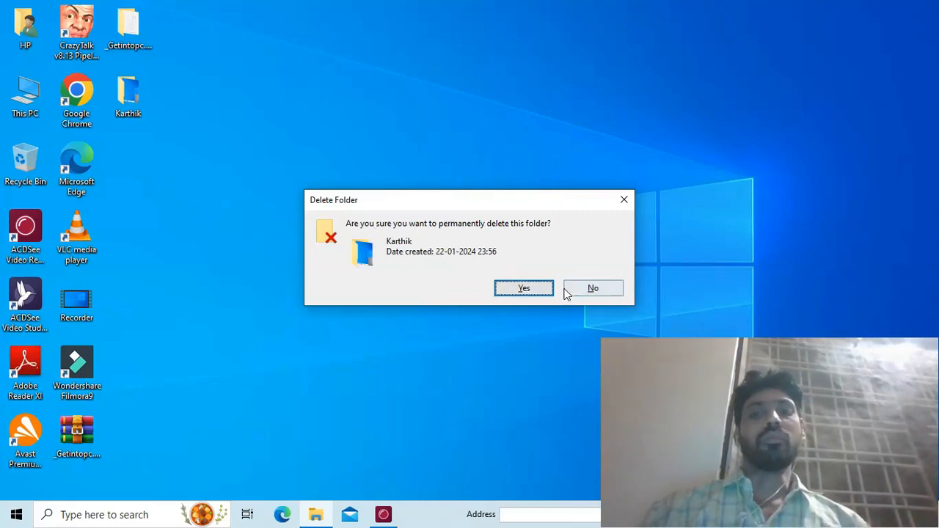
pyautogui.click(524, 290)
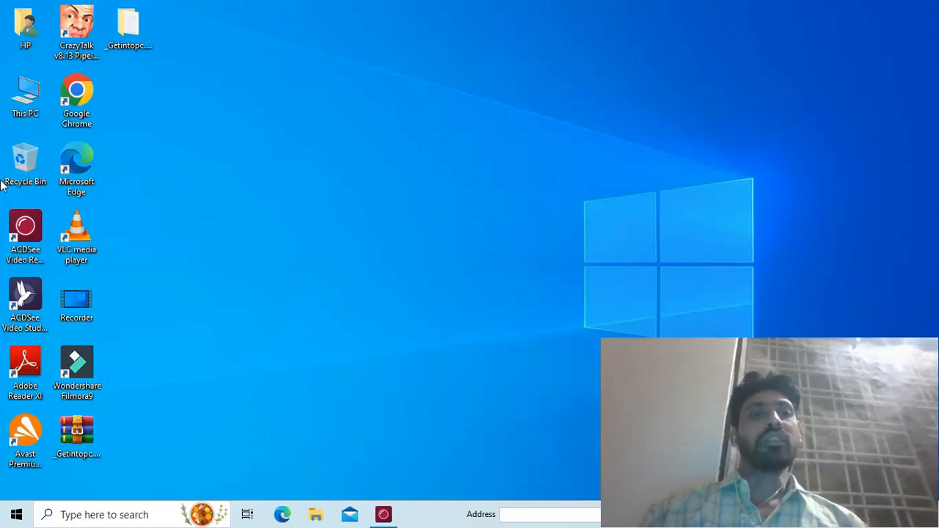
# Check the Recycle Bin for the permanently deleted folder and refresh the desktop
pyautogui.doubleClick(32, 164)
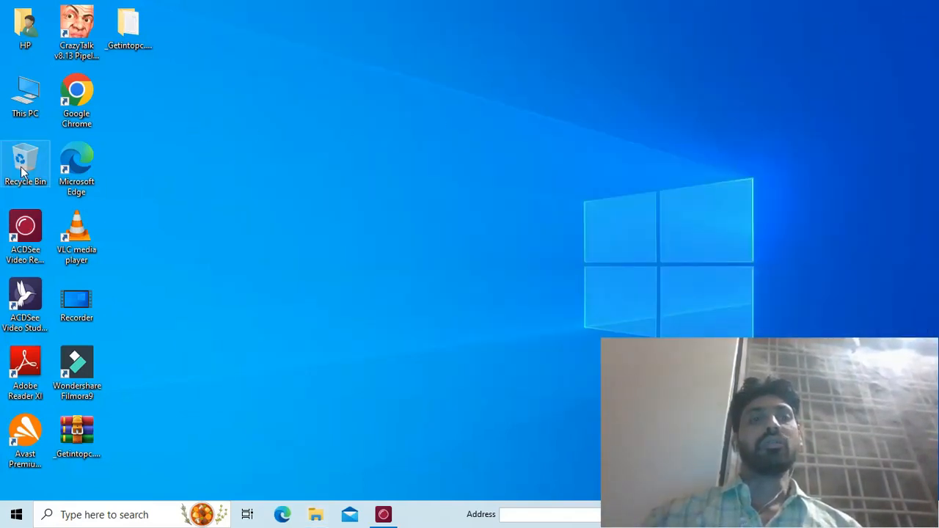
pyautogui.rightClick(211, 110)
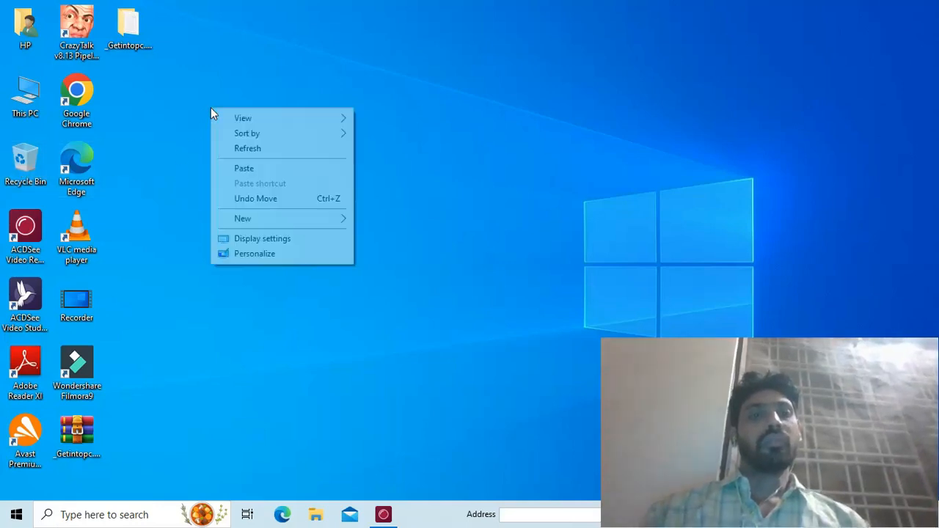
pyautogui.click(258, 150)
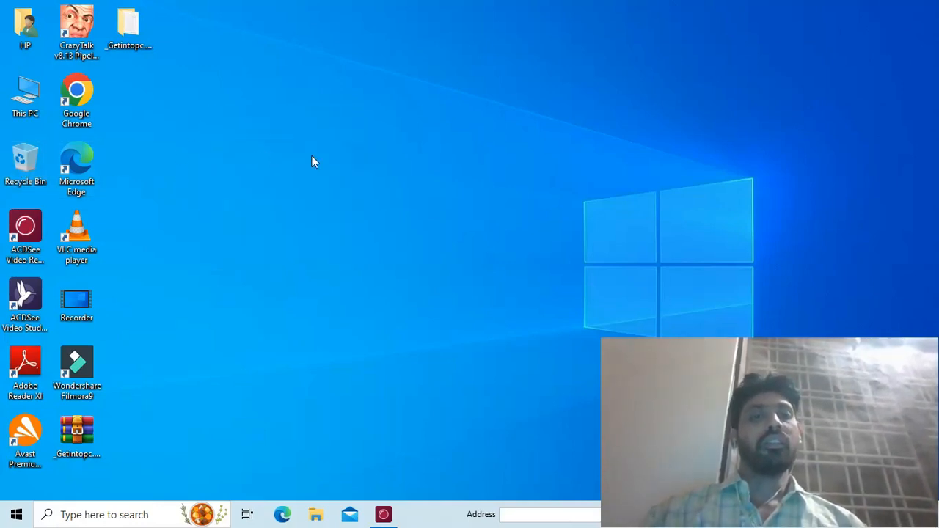